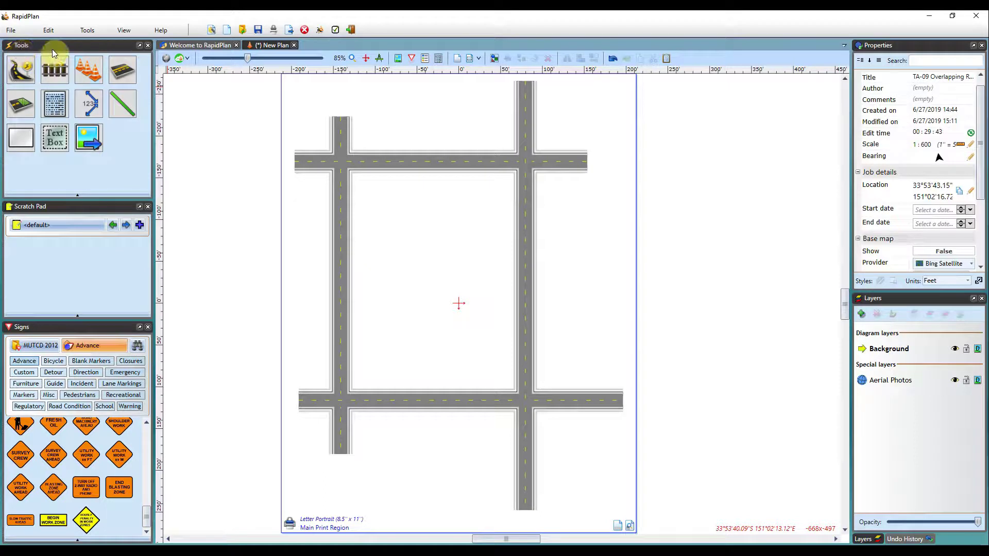
- Start a combined distance marker beside the right vertical road, below the upper intersection, with a vertical first segment of 40 ft
click(87, 112)
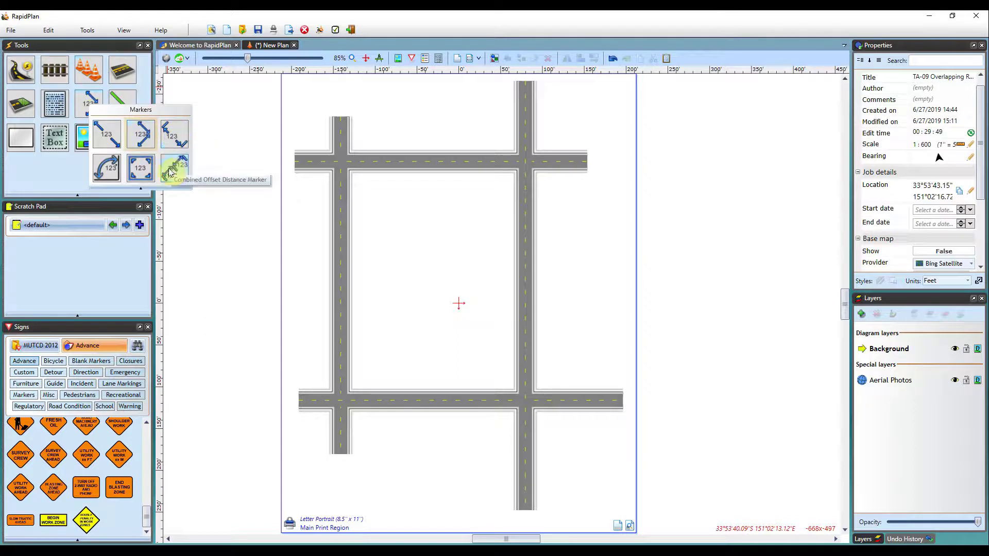
click(138, 135)
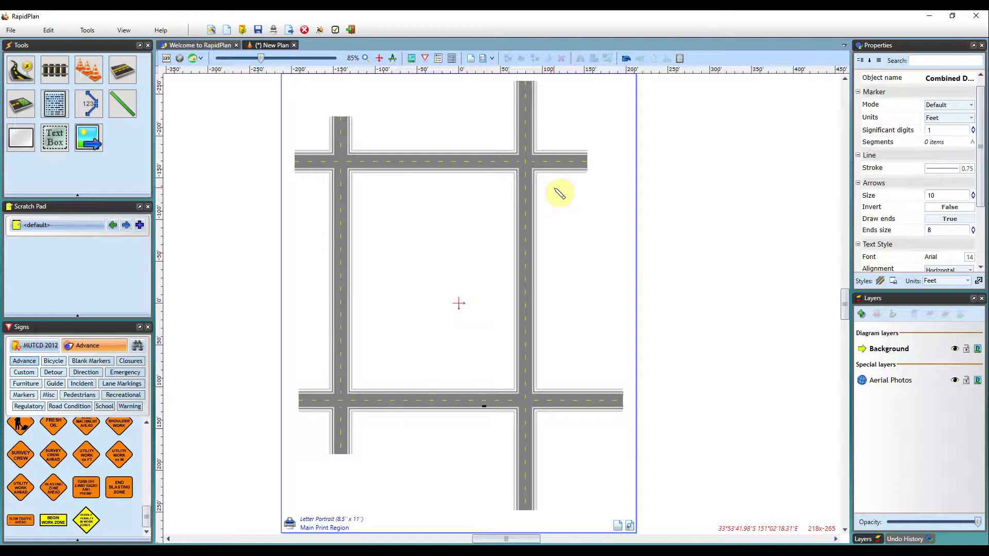
click(555, 190)
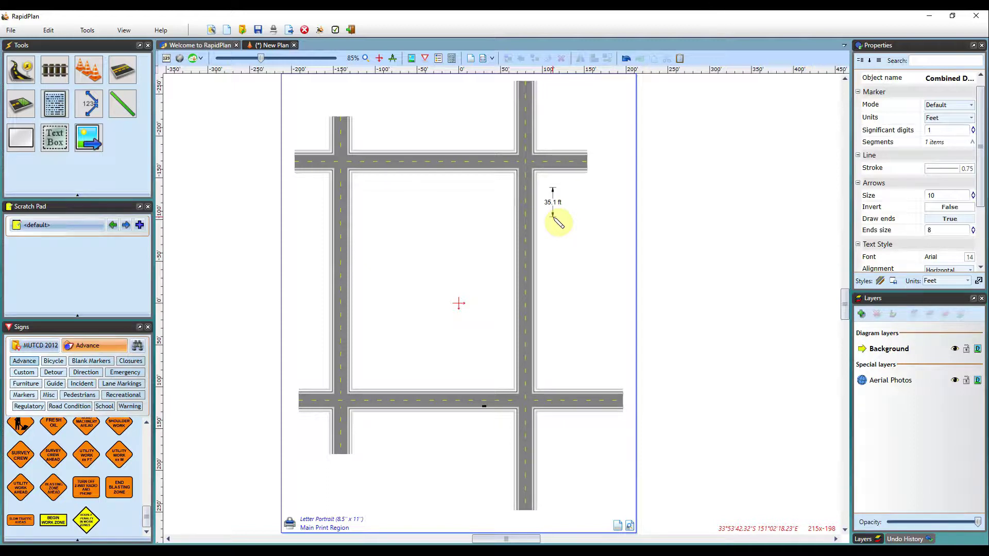
text(40)
key(Return)
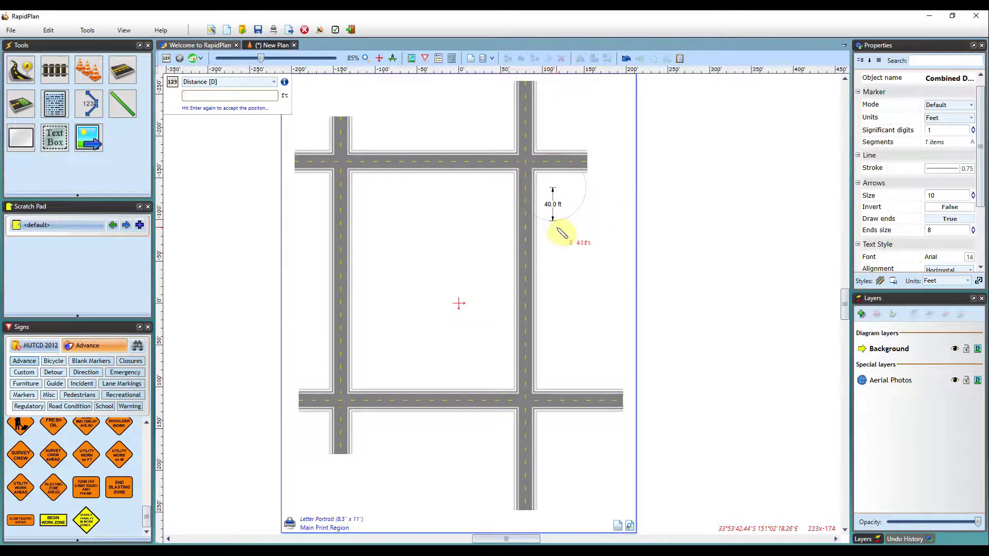
click(556, 220)
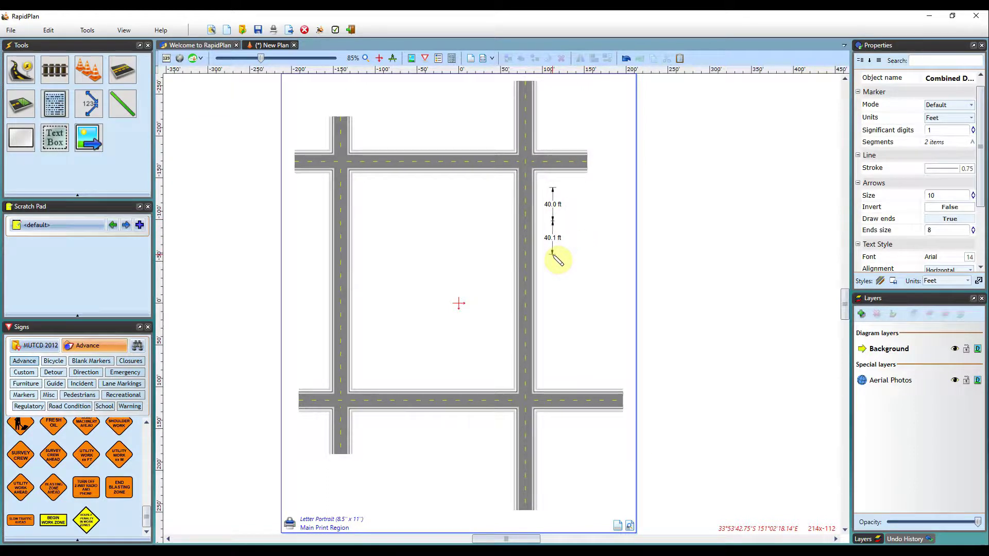
- Continue the combined distance marker downward with a 70 ft and a 40 ft segment, and finish it
text(7)
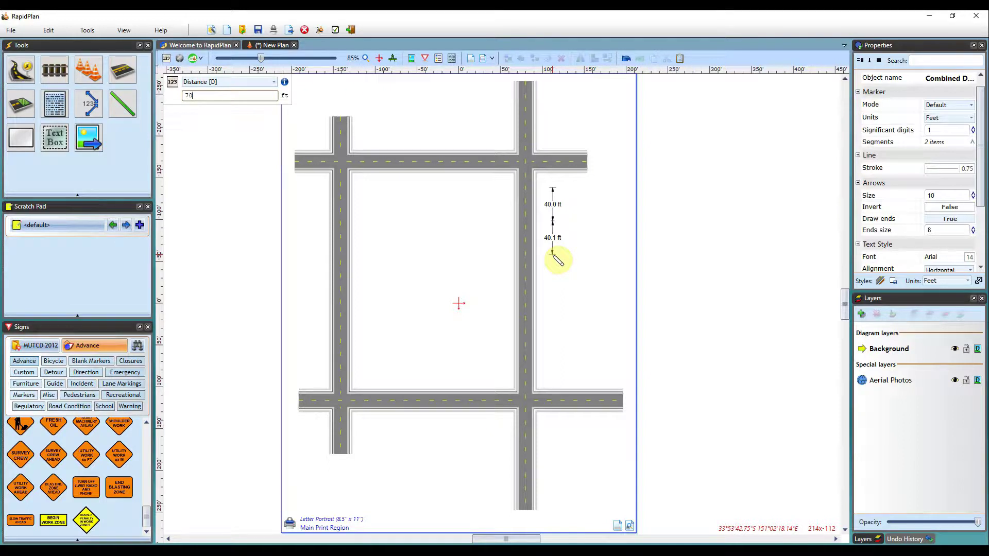
text(0)
key(Return)
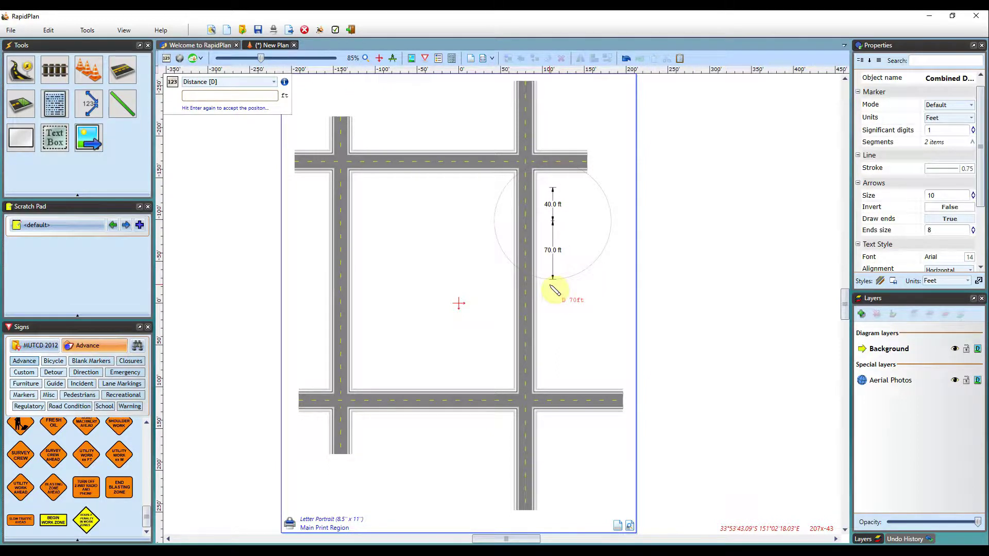
key(Return)
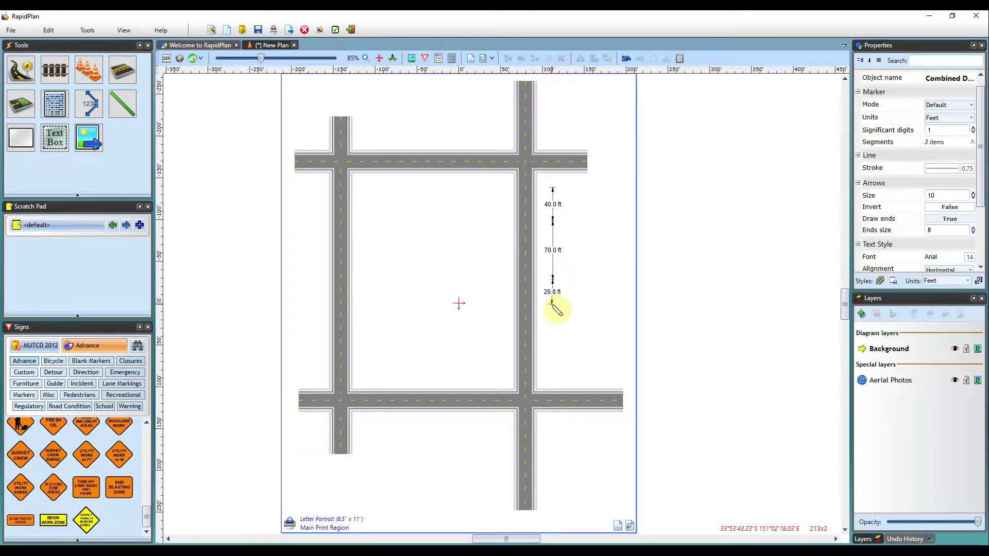
text(40)
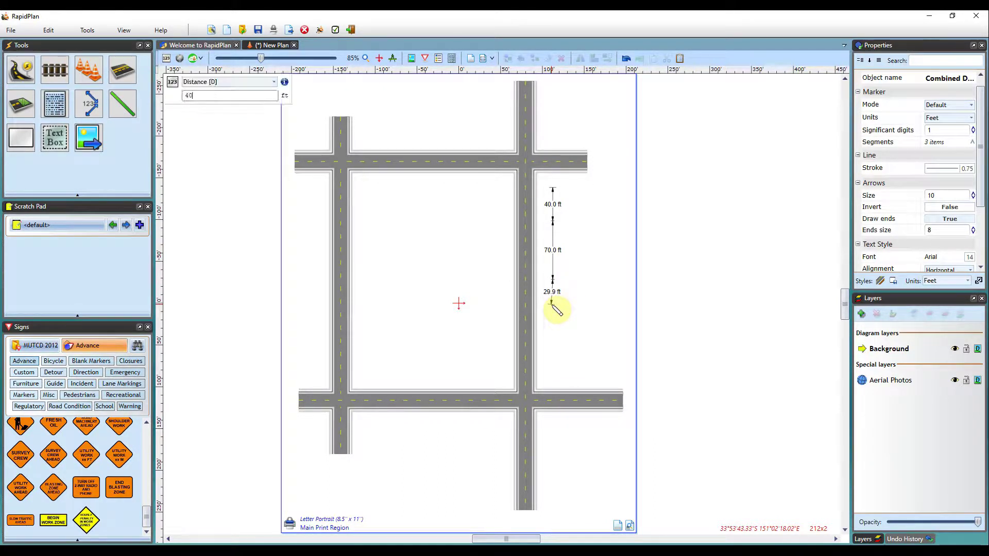
key(Return)
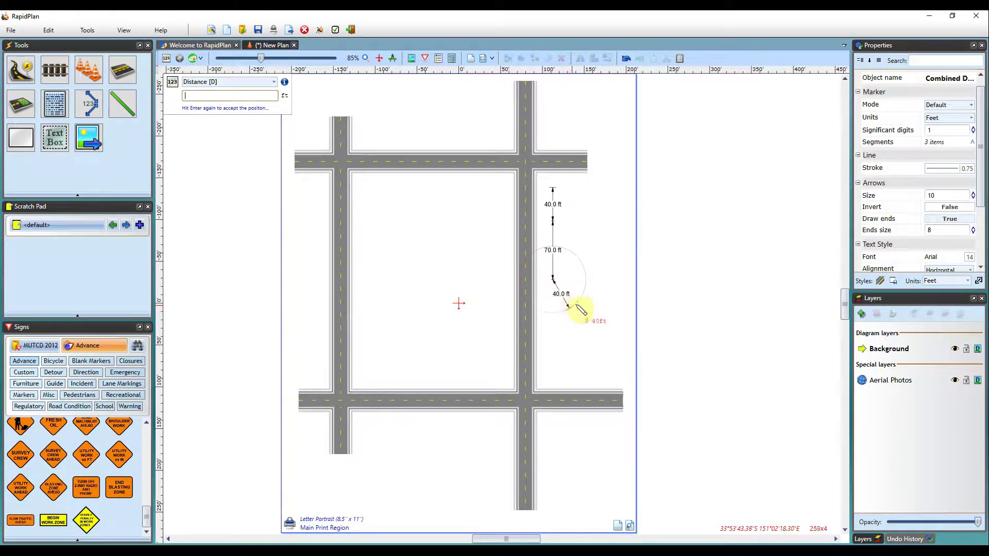
key(Return)
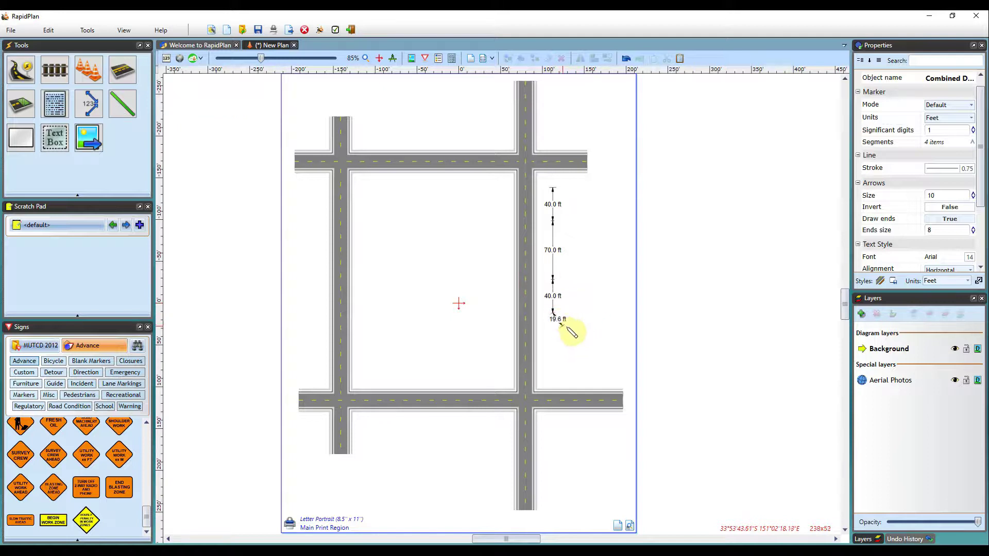
right_click(596, 299)
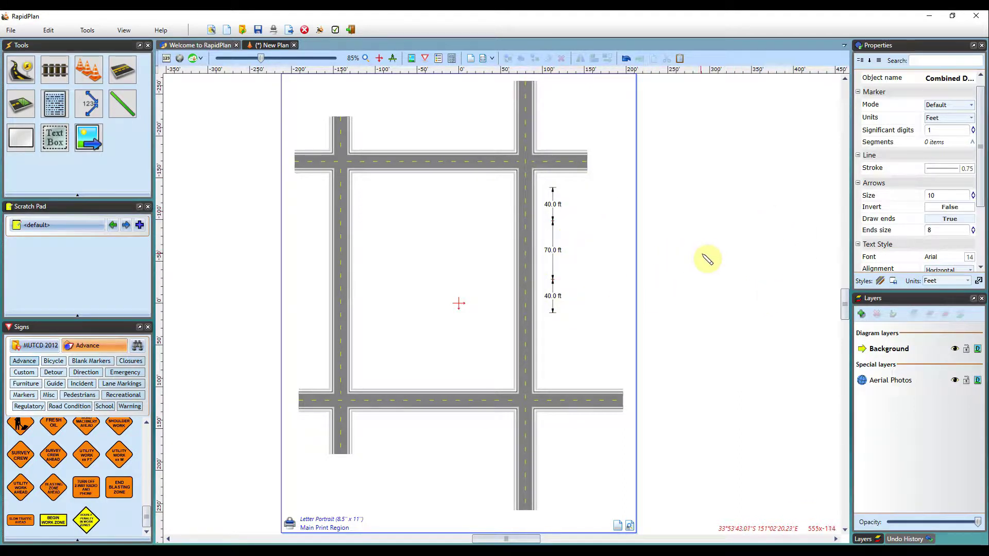
key(Escape)
- Move the combined distance marker close against the edge of the right vertical road
click(557, 256)
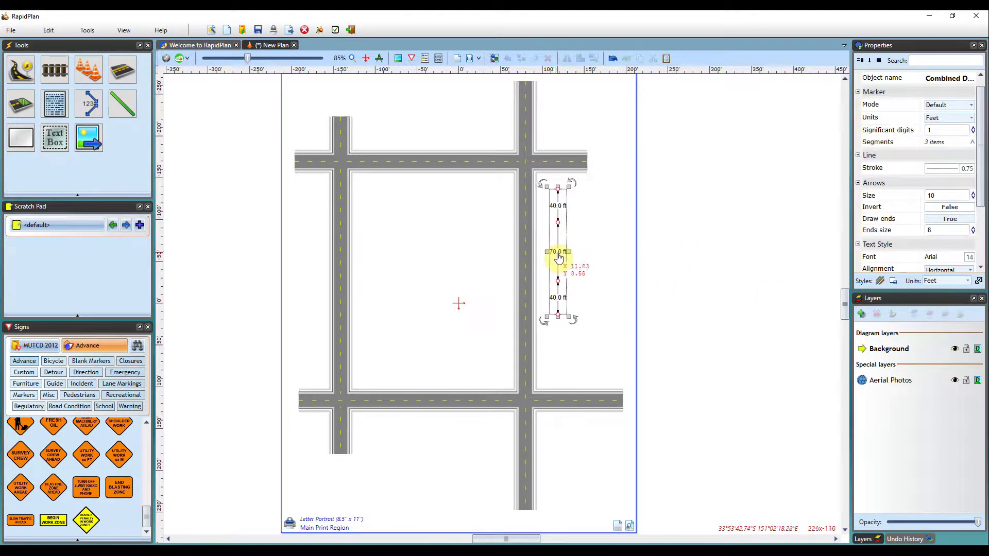
mouse_move(559, 256)
mouse_down()
mouse_move(570, 280)
mouse_move(565, 261)
mouse_move(555, 259)
mouse_move(552, 281)
mouse_move(545, 264)
mouse_up()
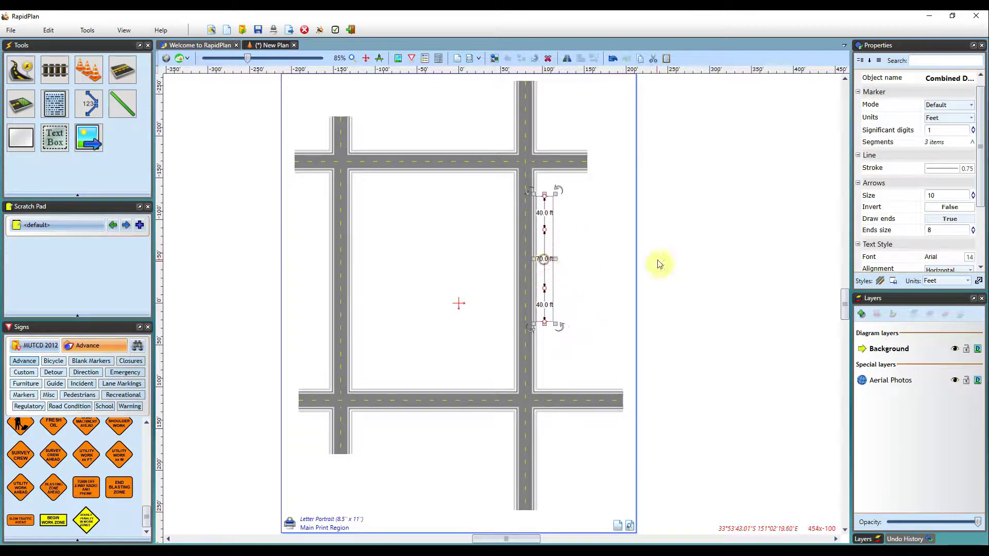
click(660, 264)
- Draw a Work Area zone over the right lane of the right vertical road, spanning the marker's 70 ft segment
mouse_move(20, 111)
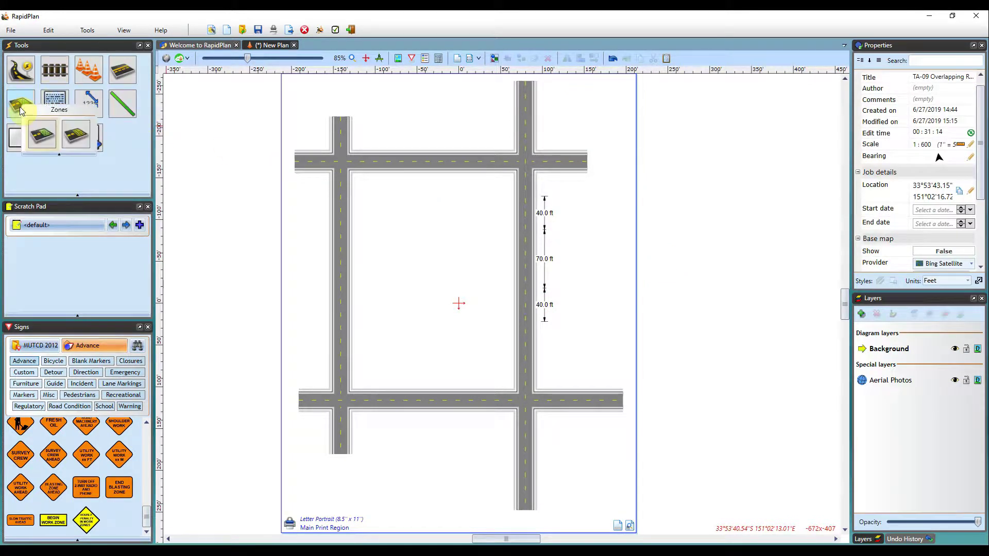
click(42, 135)
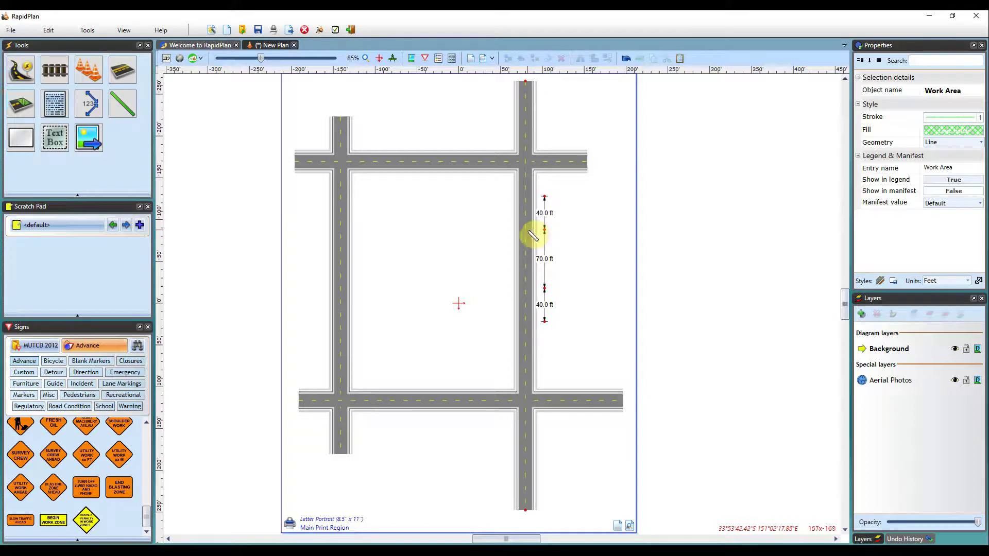
drag(529, 232, 534, 289)
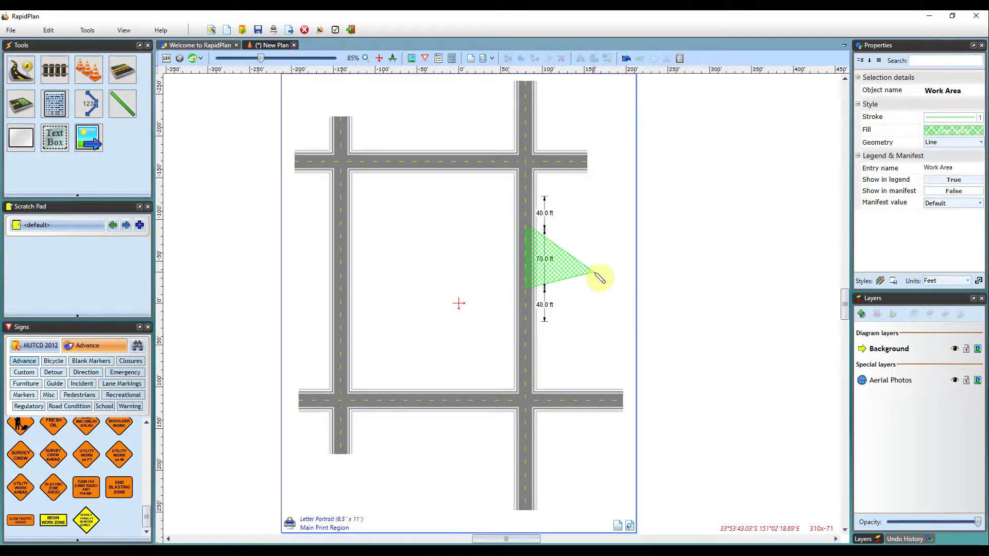
click(642, 265)
- Place a barrel delineator line along the work area's centreline side, tapering to the road edge across both 40 ft segments
click(89, 70)
click(107, 102)
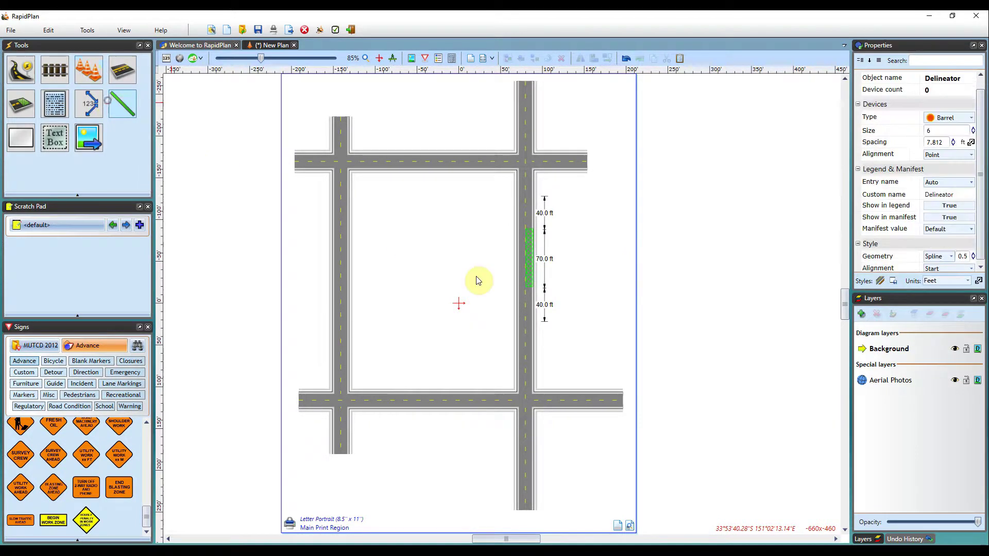
click(533, 322)
click(526, 287)
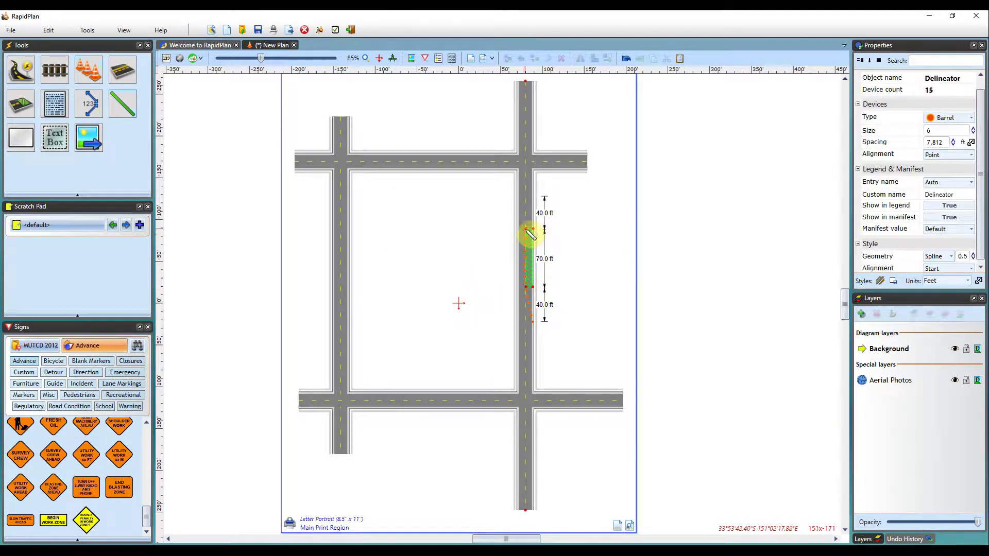
click(534, 194)
right_click(650, 194)
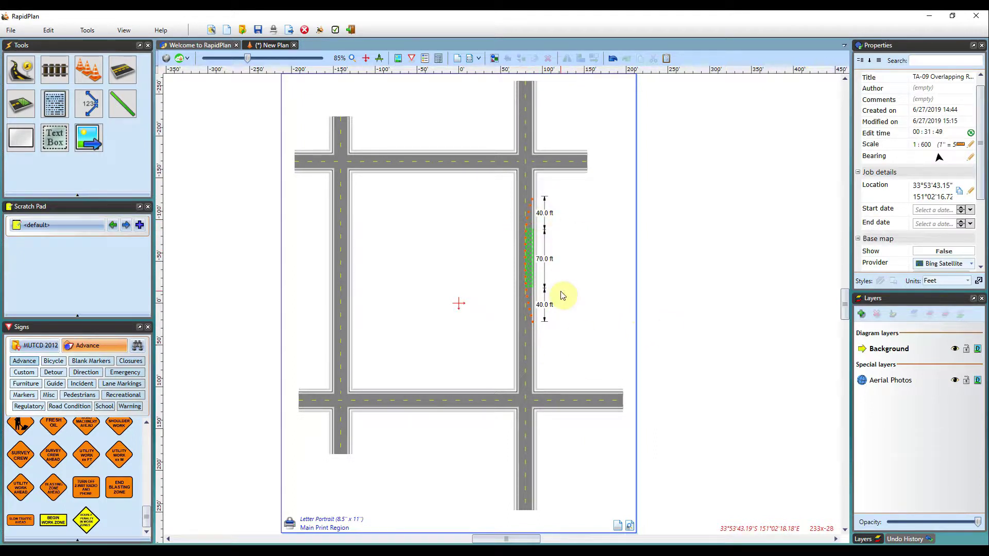
- Add a horizontal 25 ft distance marker beside the right vertical road, just below the lower intersection
click(89, 103)
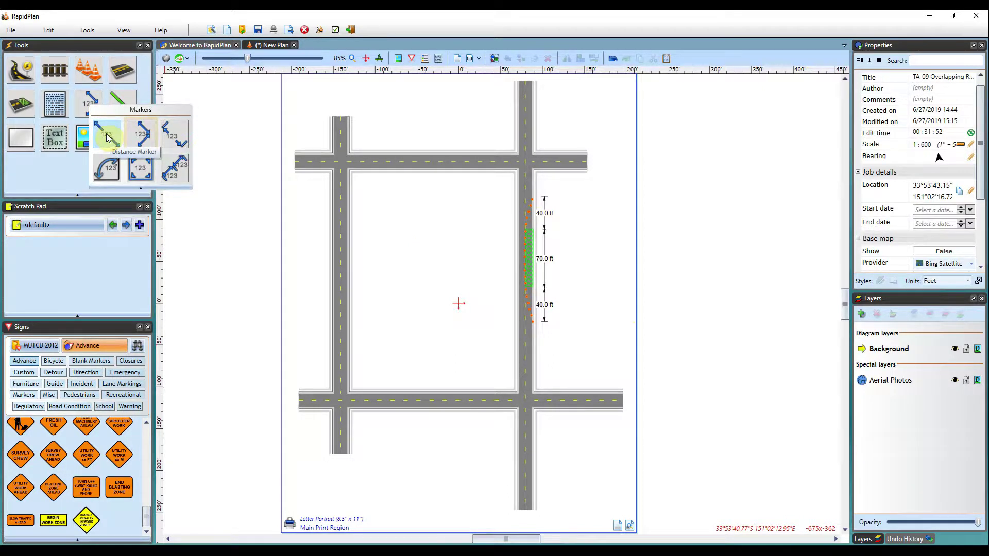
click(107, 137)
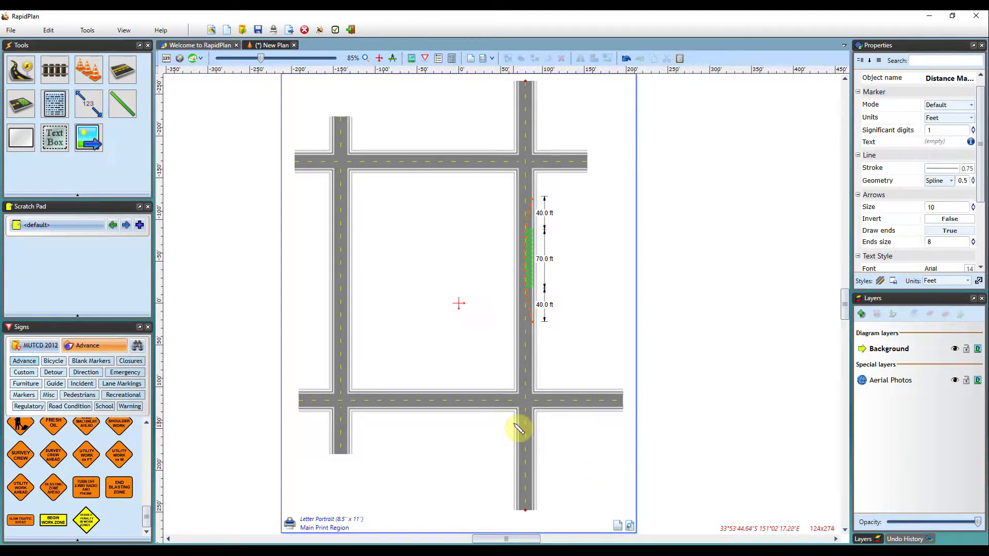
drag(513, 423, 477, 422)
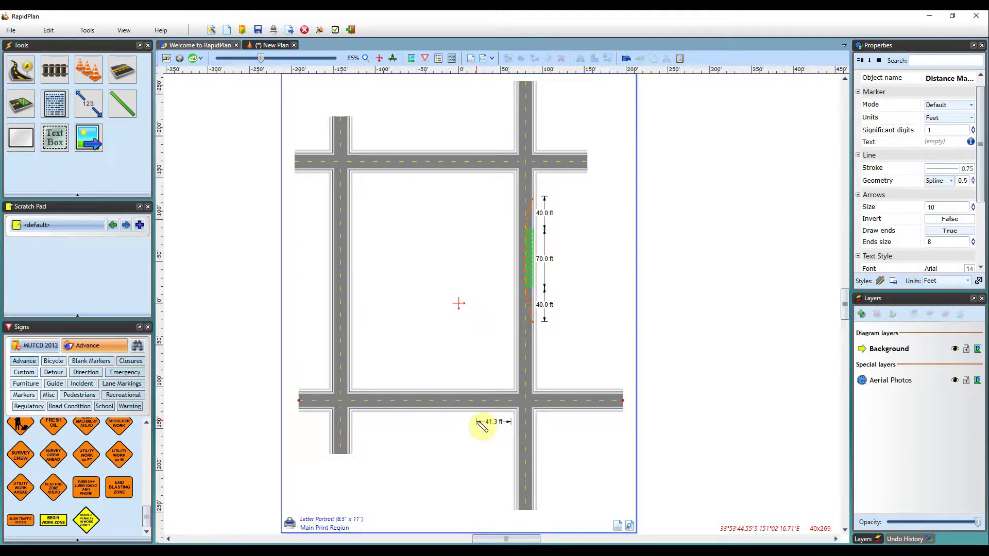
text(25)
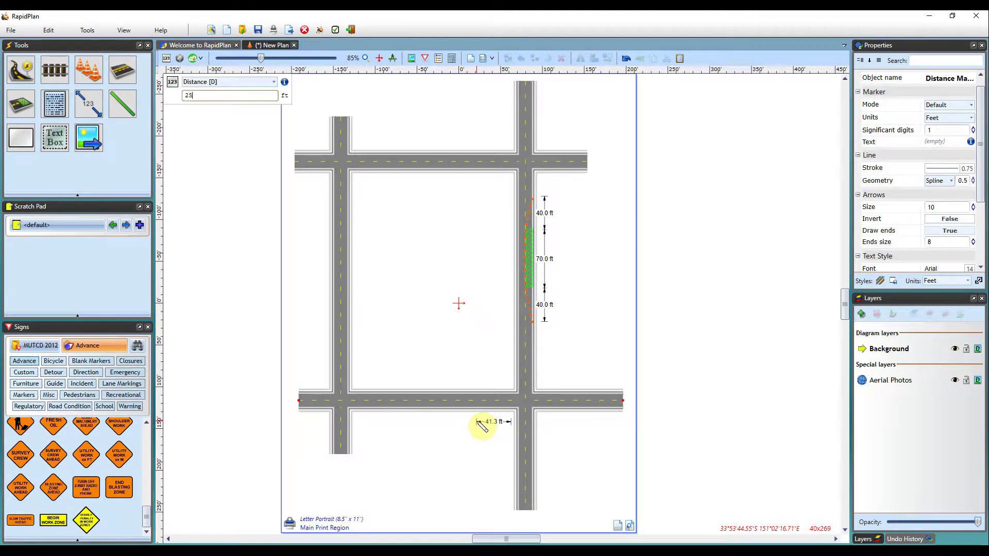
key(Return)
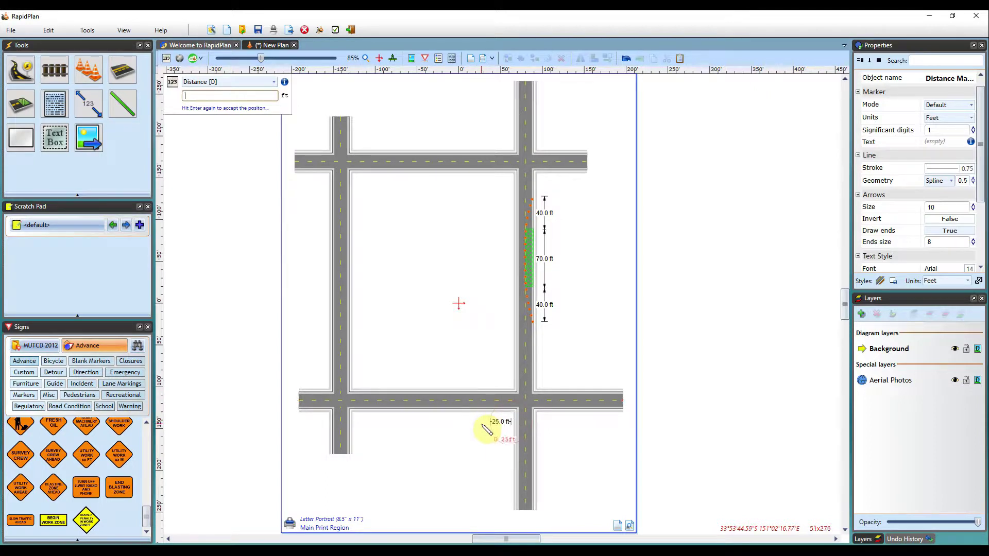
key(Return)
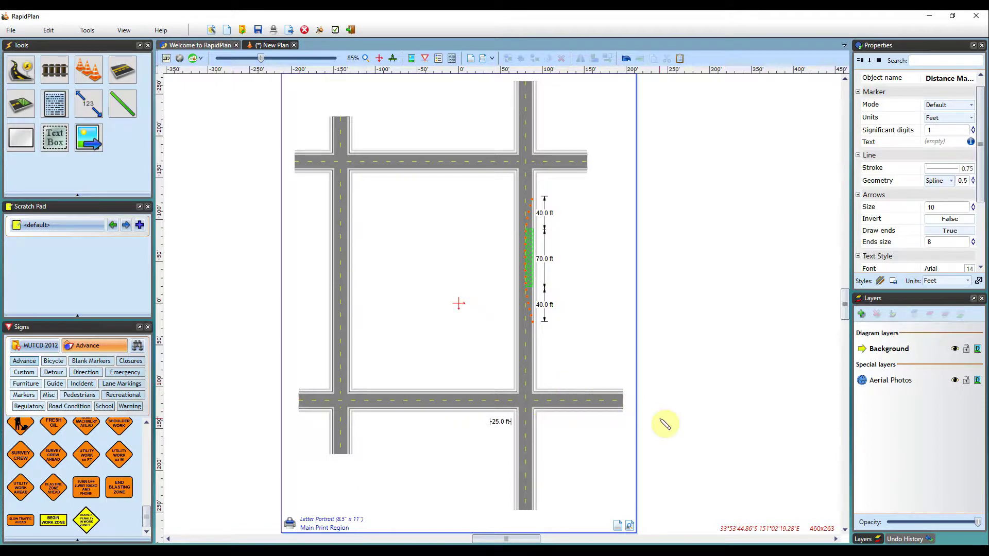
right_click(701, 412)
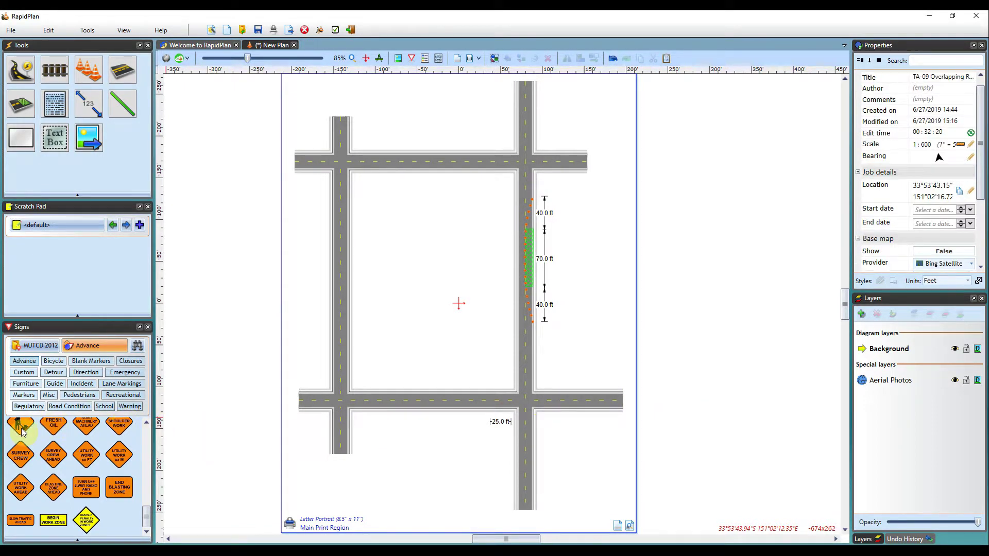
- Place the worker symbol sign below the 25 ft marker and rotate it about a quarter turn
mouse_move(22, 431)
drag(21, 431, 483, 444)
right_click(550, 441)
click(483, 444)
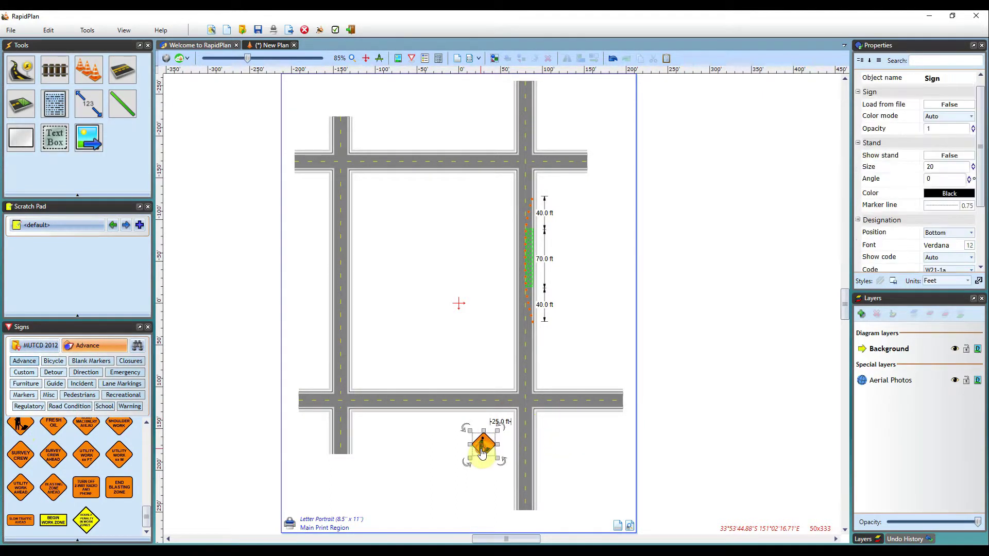
drag(462, 429, 487, 446)
click(741, 409)
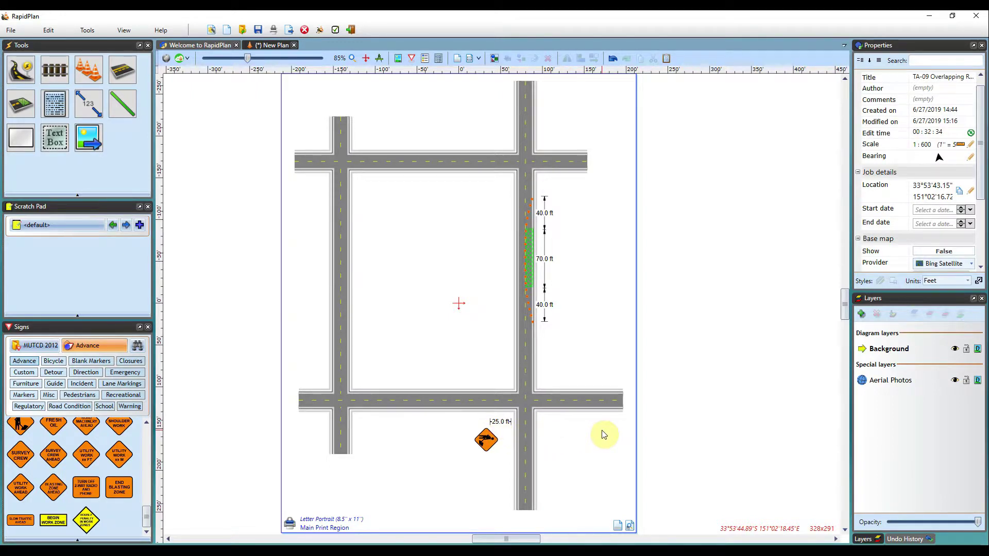
- Draw an angle marker of about 179° along the inner edge of the left vertical road, between the two intersections
click(88, 104)
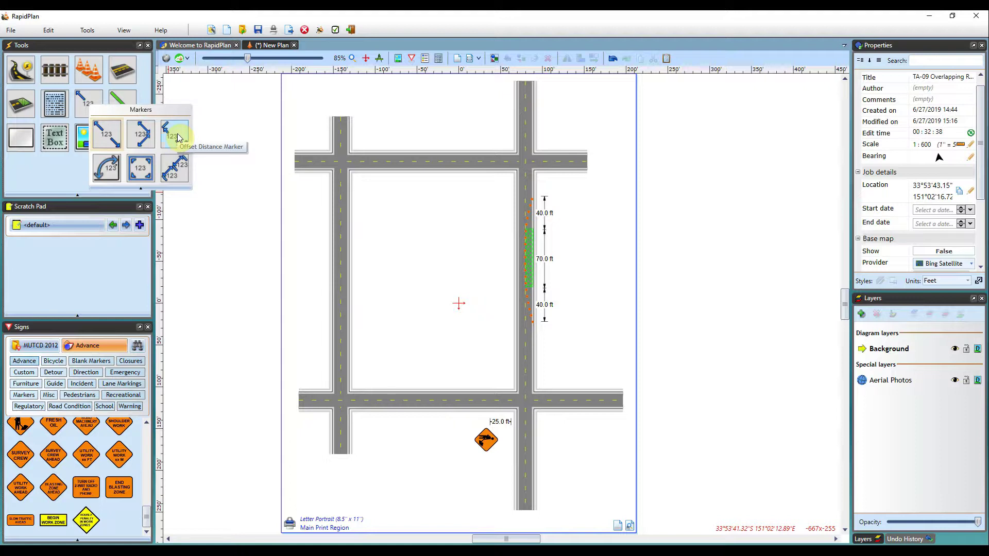
click(114, 172)
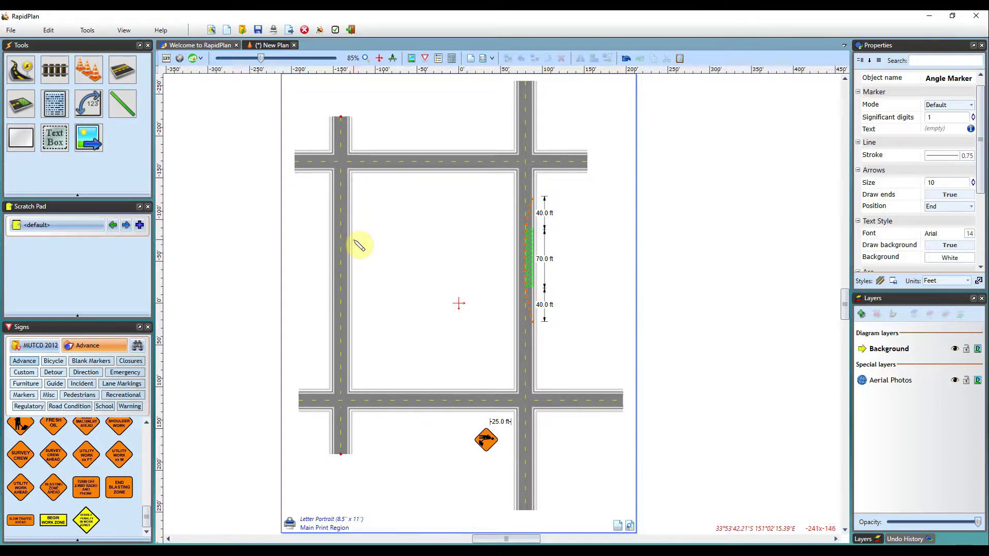
click(360, 179)
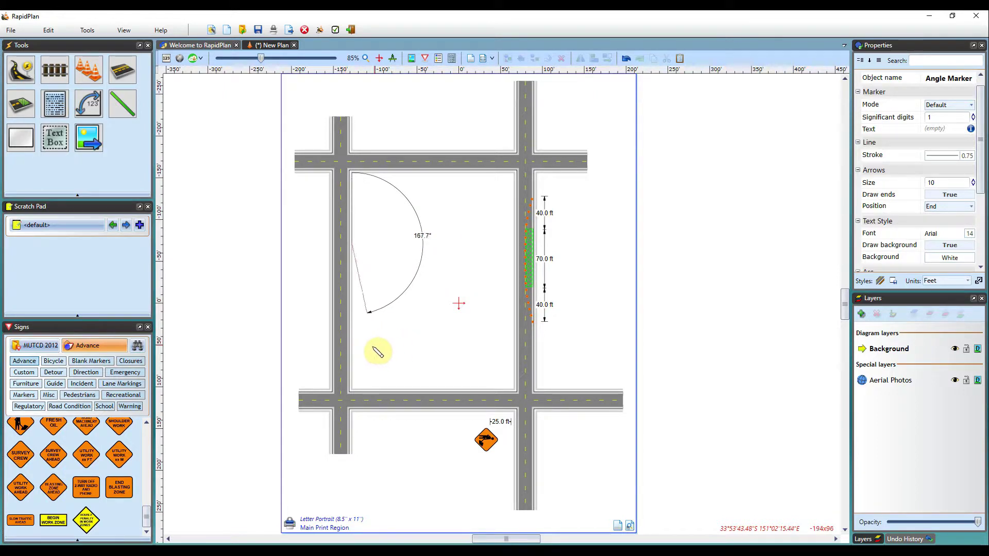
click(356, 355)
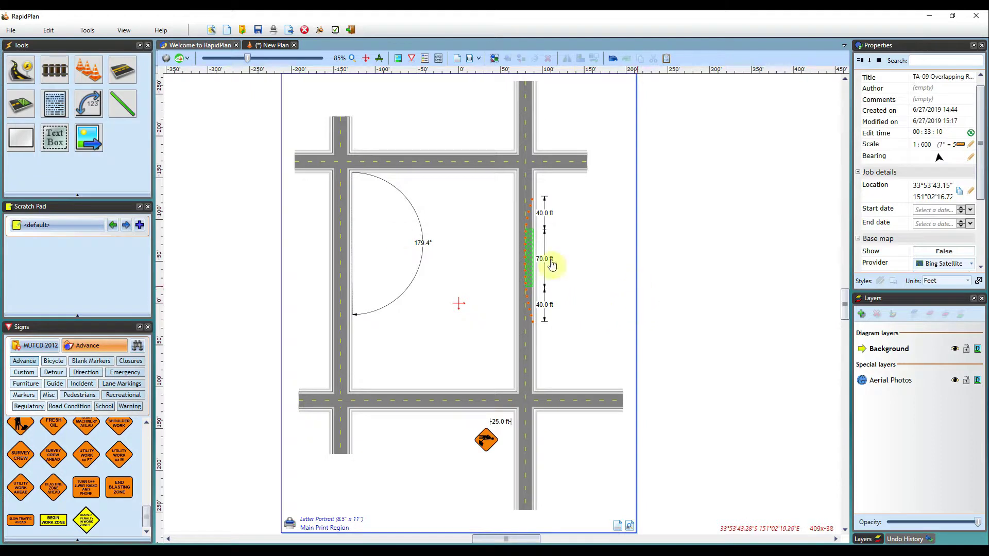
- Draw a combined offset marker with vertical segments of about 43, 68 and 42 ft alongside the existing work area dimensions, offset beyond the print region
mouse_move(89, 111)
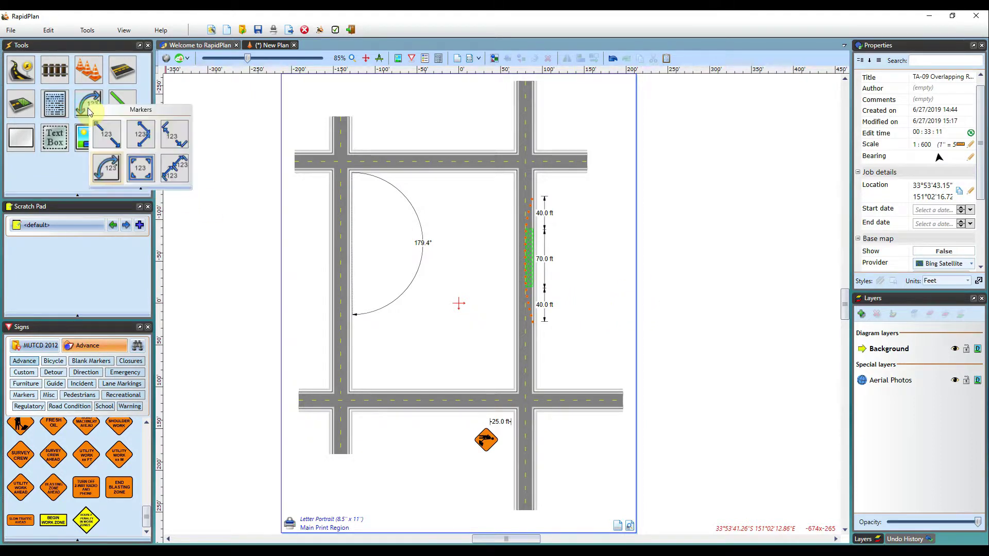
click(179, 172)
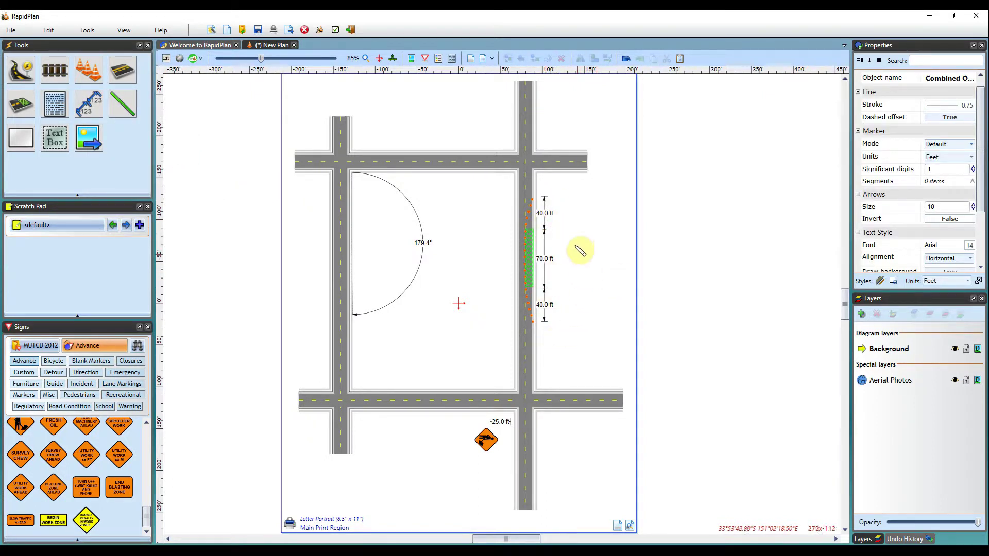
click(586, 195)
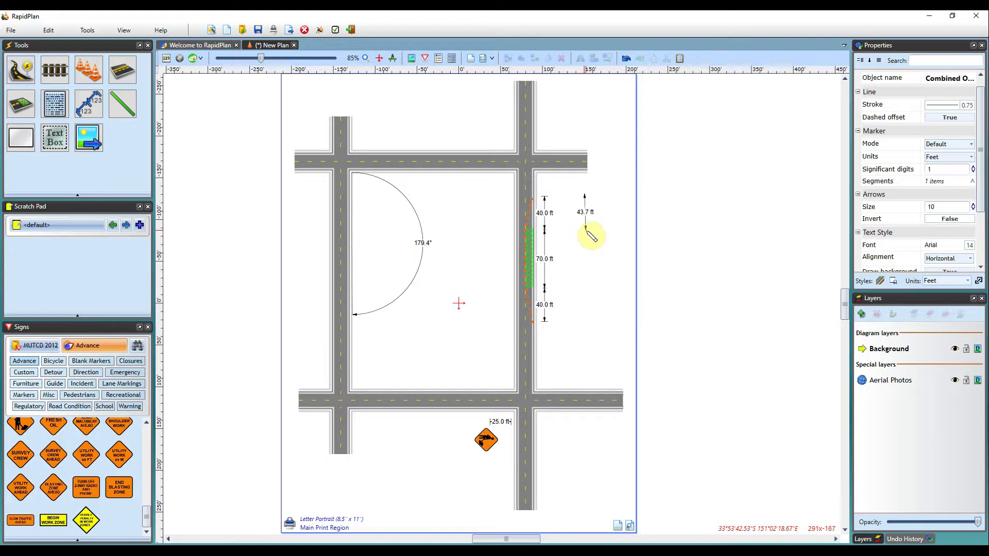
click(584, 230)
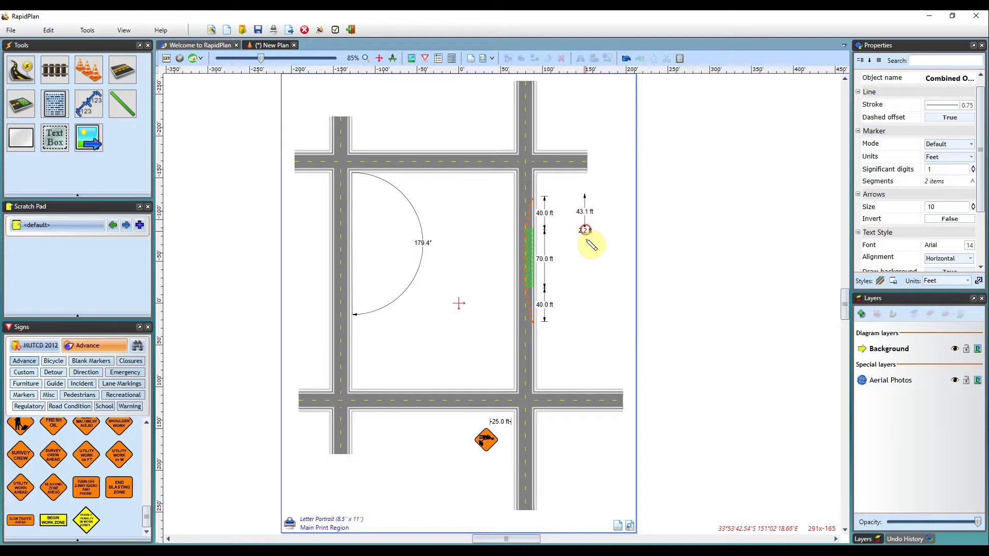
click(584, 285)
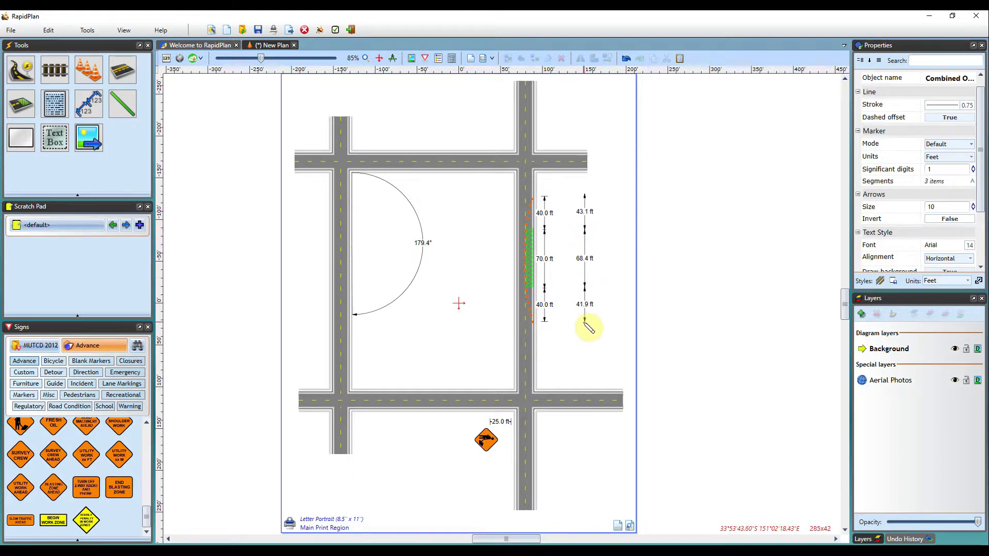
double_click(585, 320)
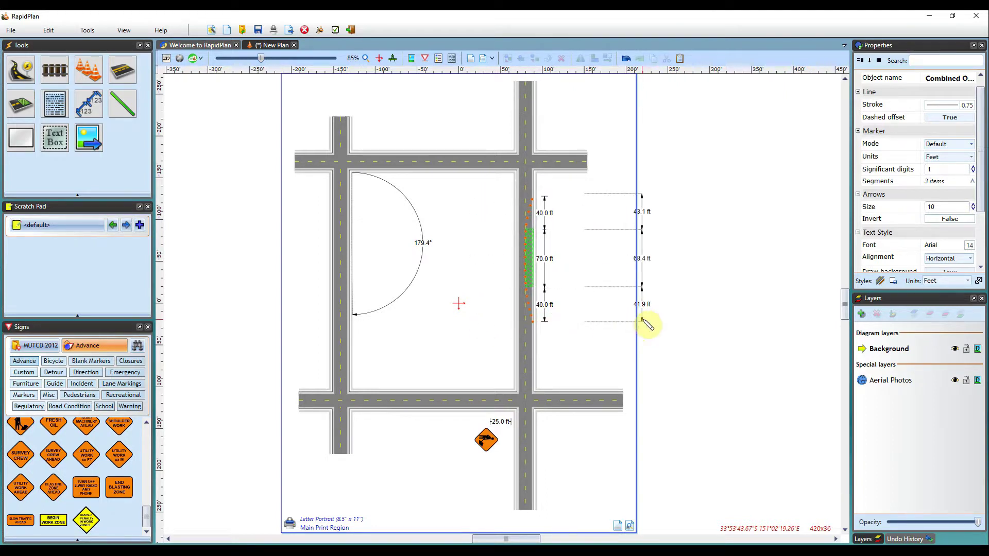
click(670, 317)
right_click(736, 264)
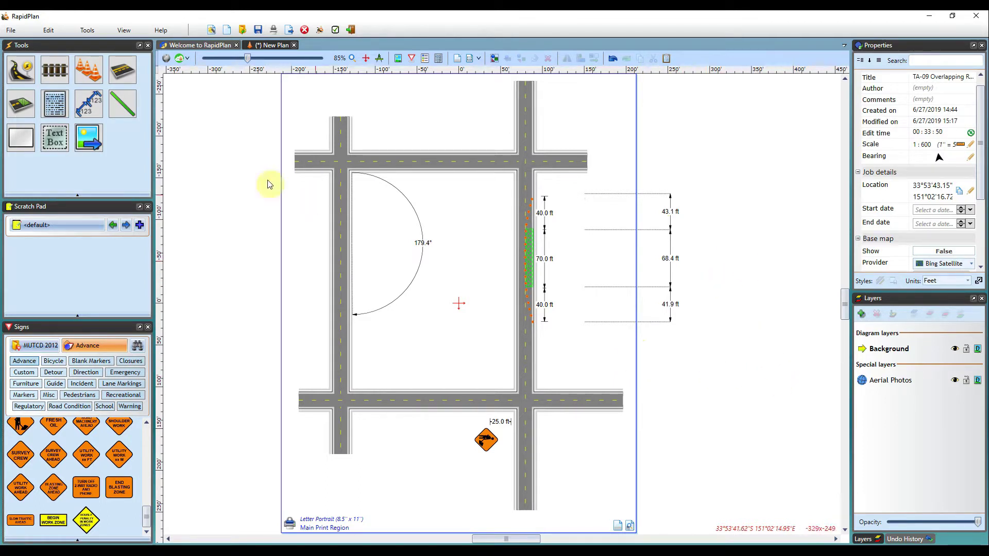
- Draw an area marker of about 49,052 ft² covering the rectangular block enclosed by the four roads
click(85, 108)
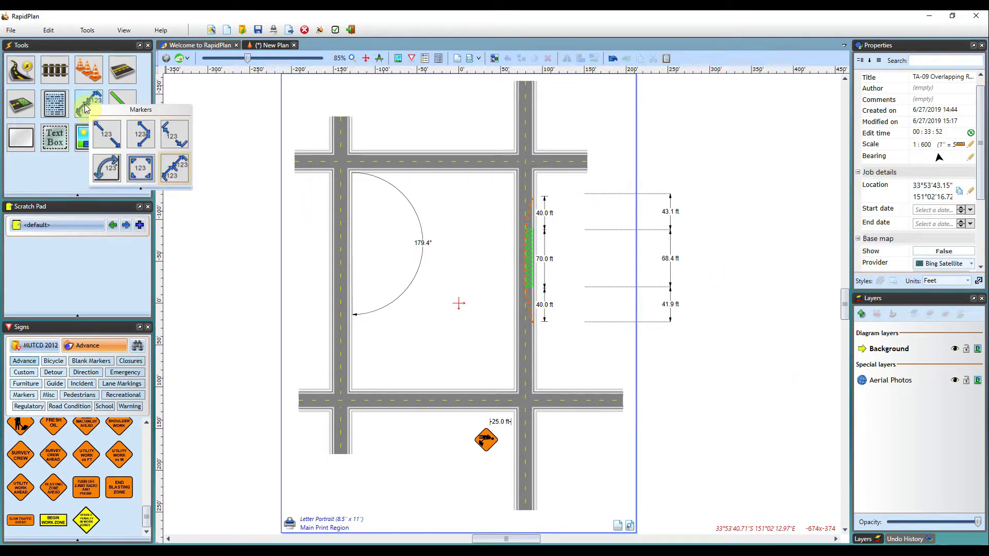
click(141, 169)
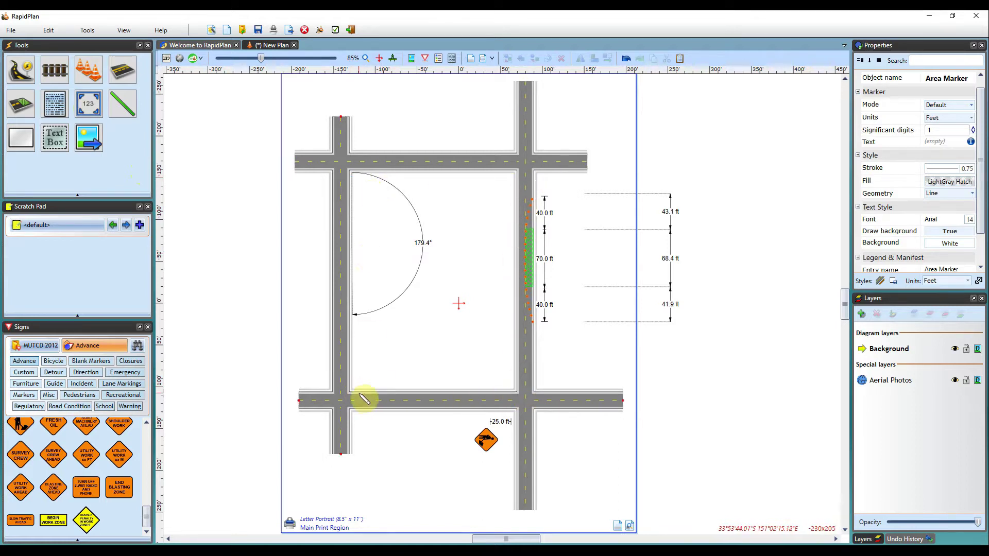
mouse_move(353, 390)
mouse_down()
mouse_move(513, 389)
mouse_move(524, 177)
mouse_move(353, 174)
mouse_move(471, 188)
mouse_up()
click(748, 187)
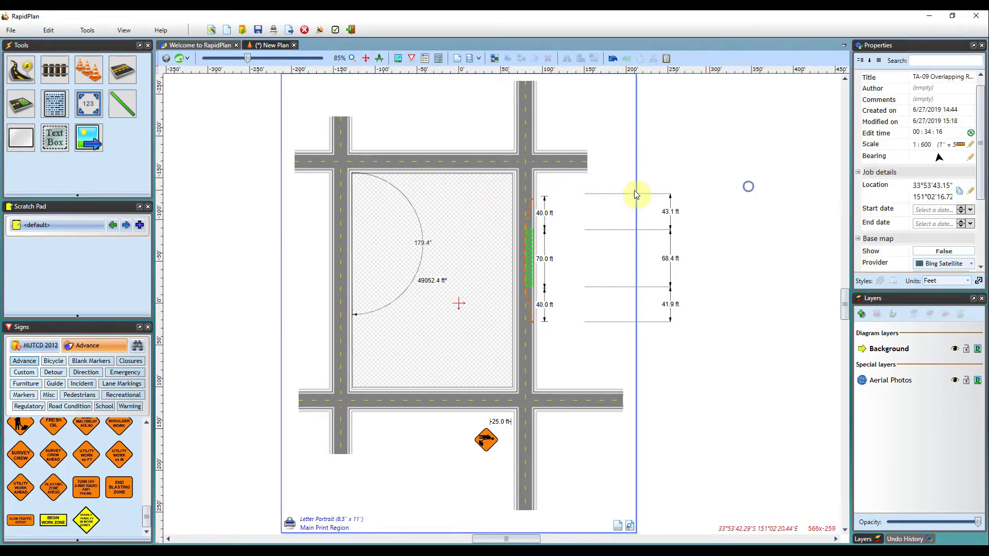